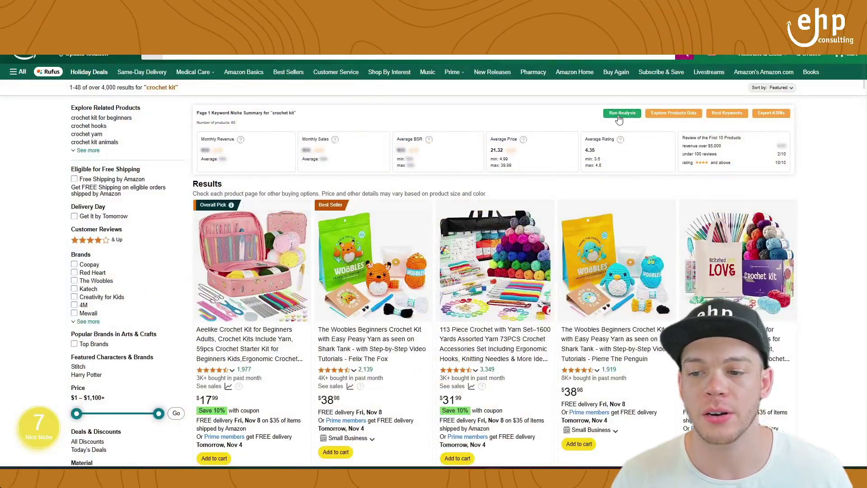
Step: Run the niche analysis for "crochet kit" and check how many of the first 10 products have under 100 reviews
click(619, 116)
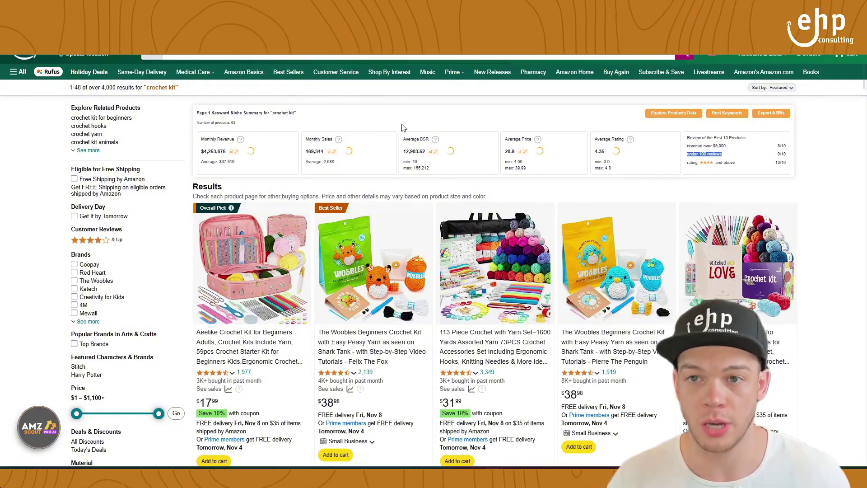
click(692, 154)
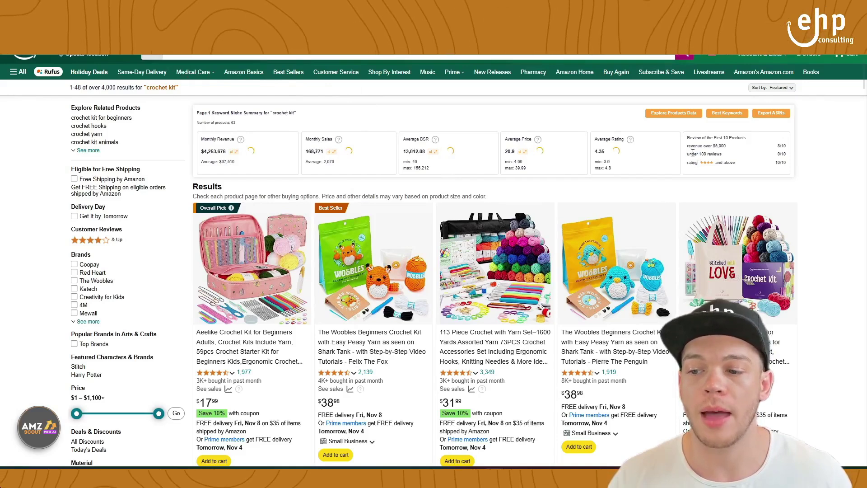
drag(692, 153, 772, 152)
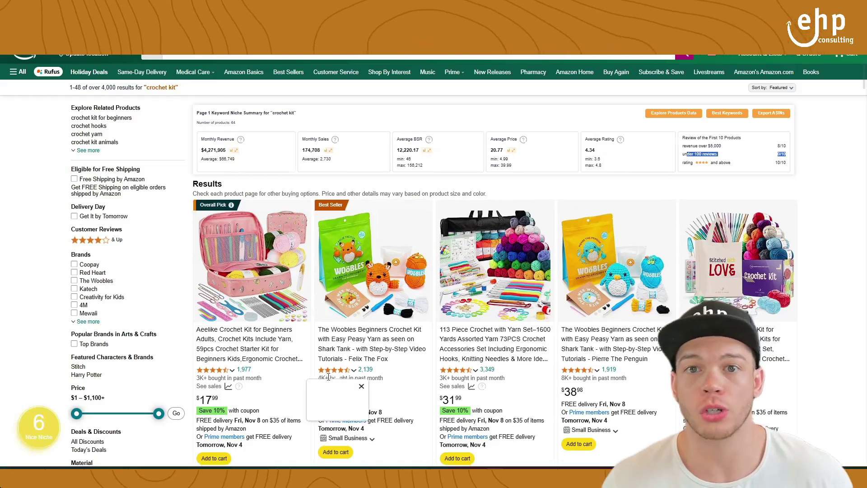
mouse_move(325, 380)
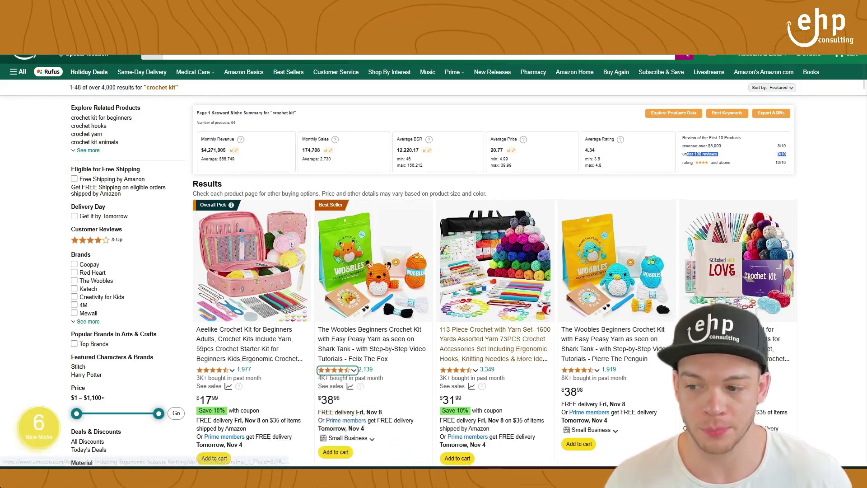
click(828, 250)
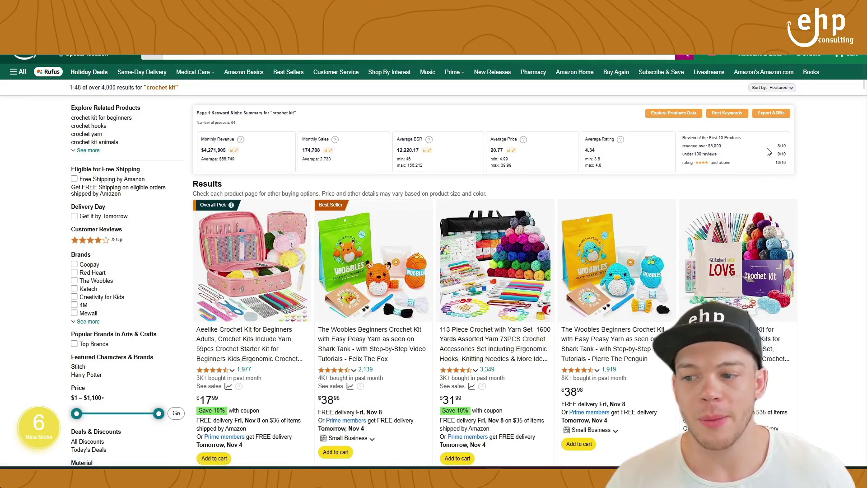
drag(694, 154, 791, 159)
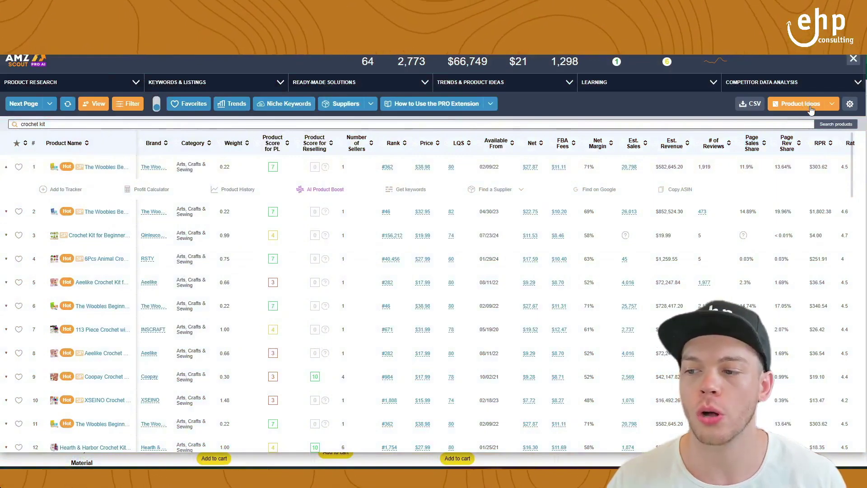
Step: Generate a random product idea, close the product table and check the under-100-reviews figure for "windshield sun shade for women"
click(811, 108)
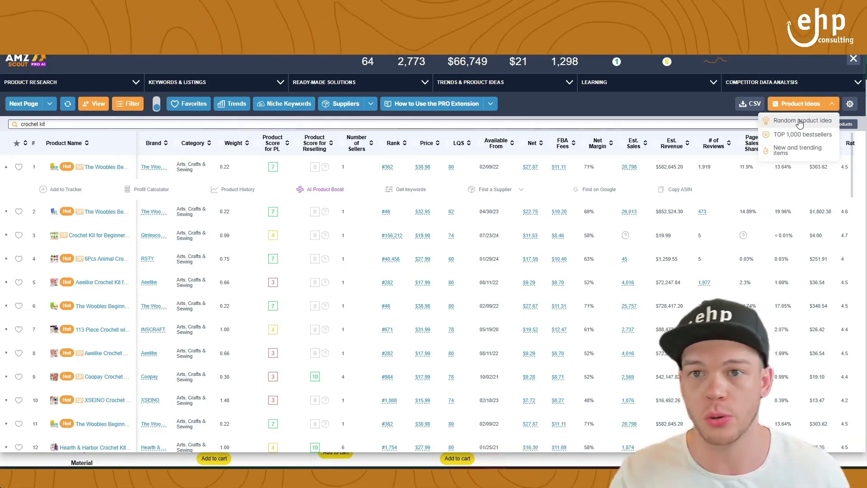
click(799, 121)
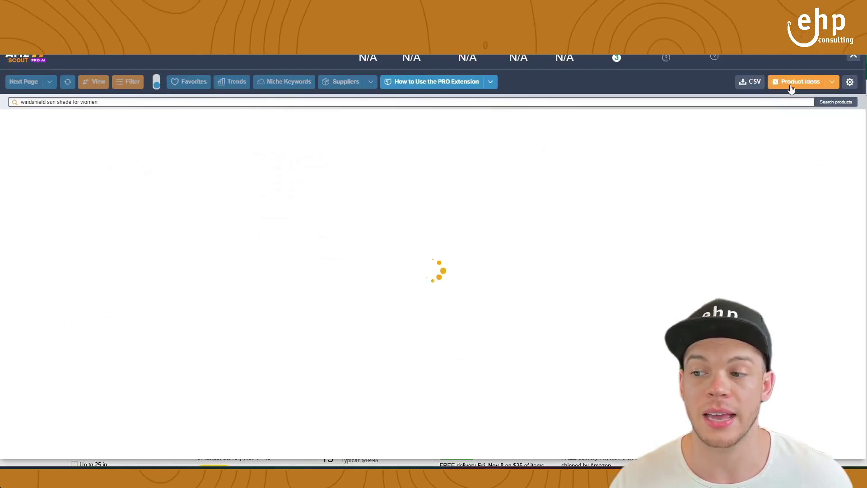
click(853, 55)
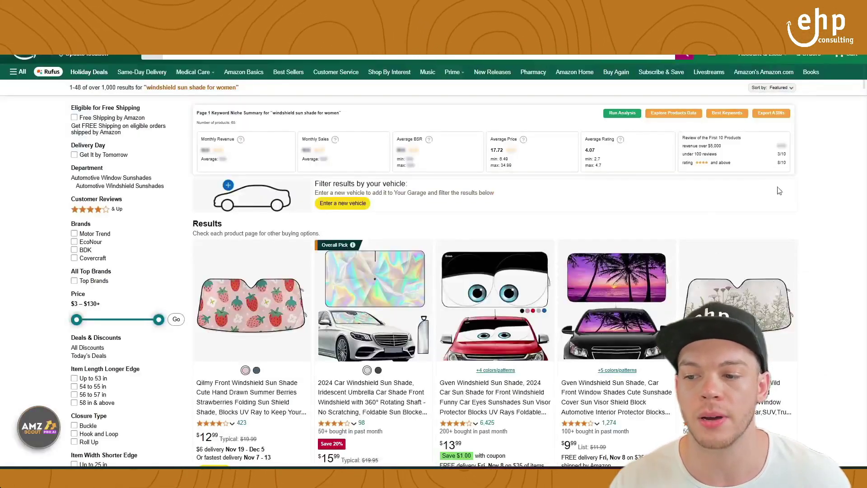
drag(684, 154, 779, 154)
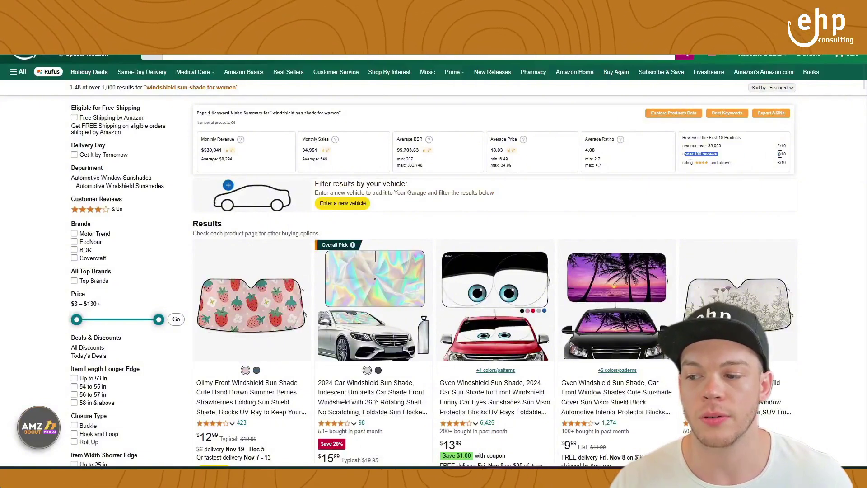
click(839, 177)
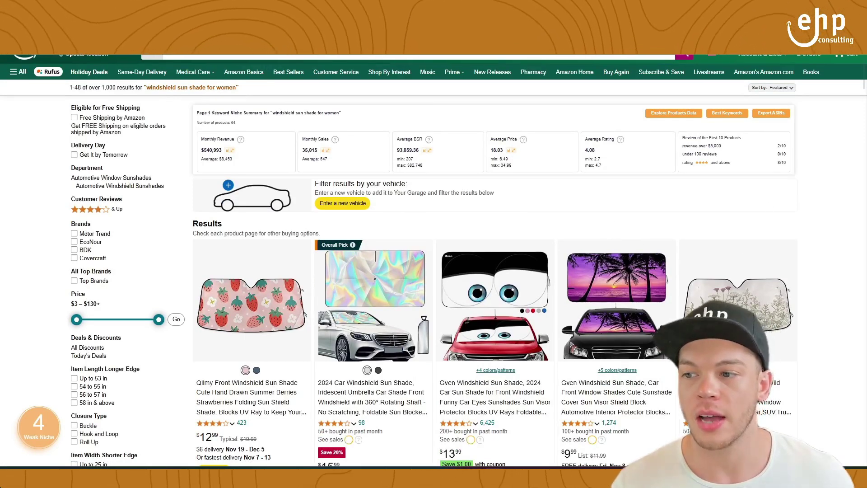
Step: Generate another random product idea and close the product table to show the "Girls Night 18+ Party Game" search results
click(780, 116)
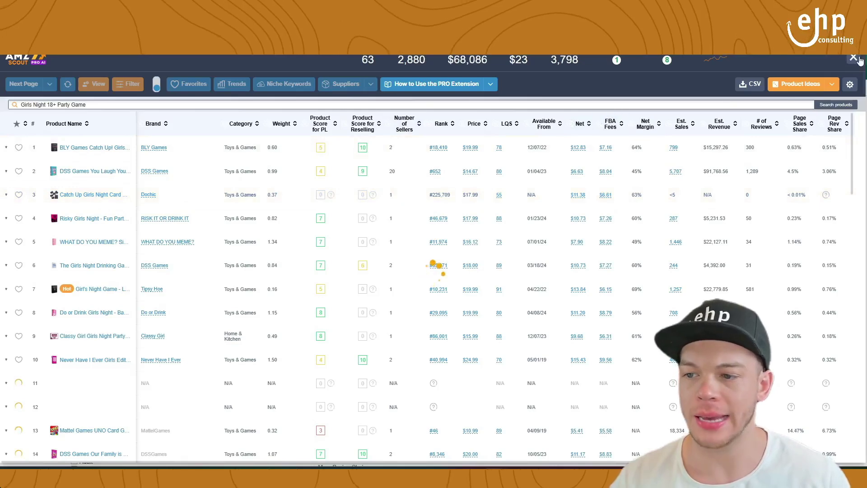
click(849, 62)
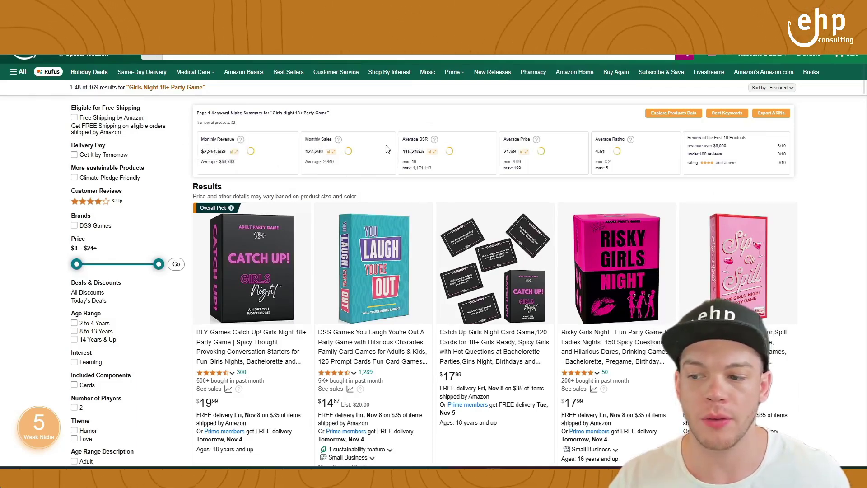
Step: Examine the review counts and past-month purchases of the first row of girls night party games
scroll(581, 180, down, 1)
scroll(555, 286, down, 1)
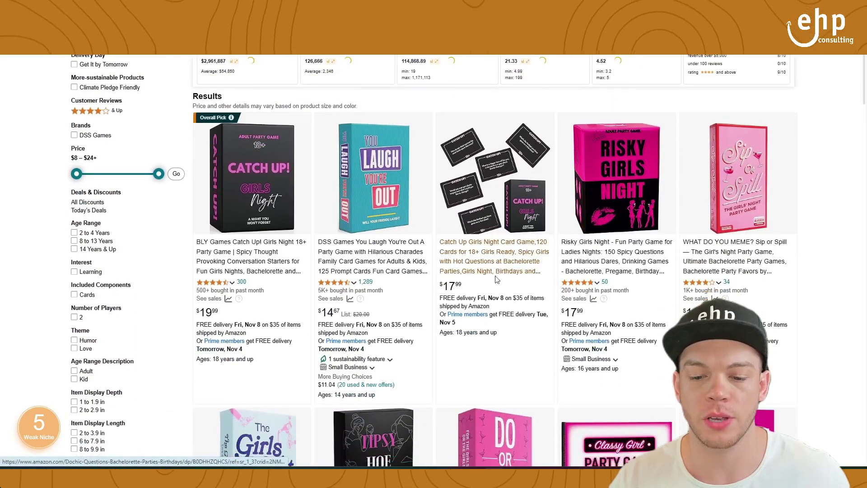
click(595, 284)
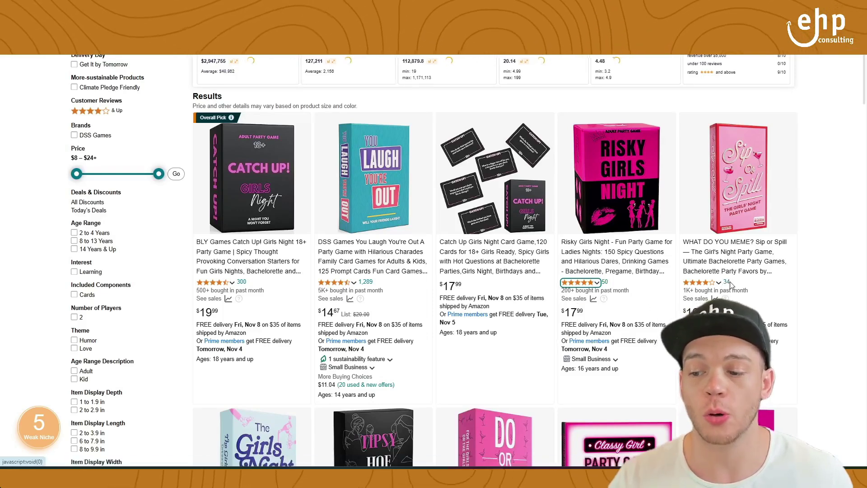
scroll(713, 271, down, 1)
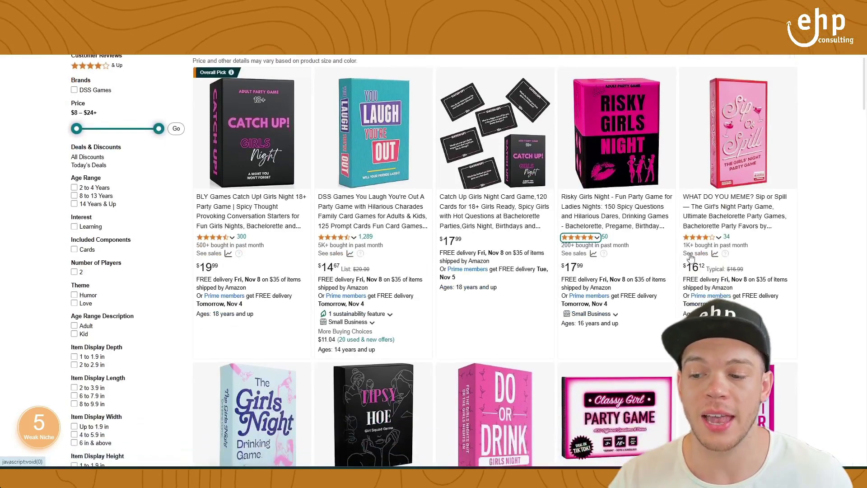
drag(683, 247, 731, 246)
scroll(775, 255, up, 1)
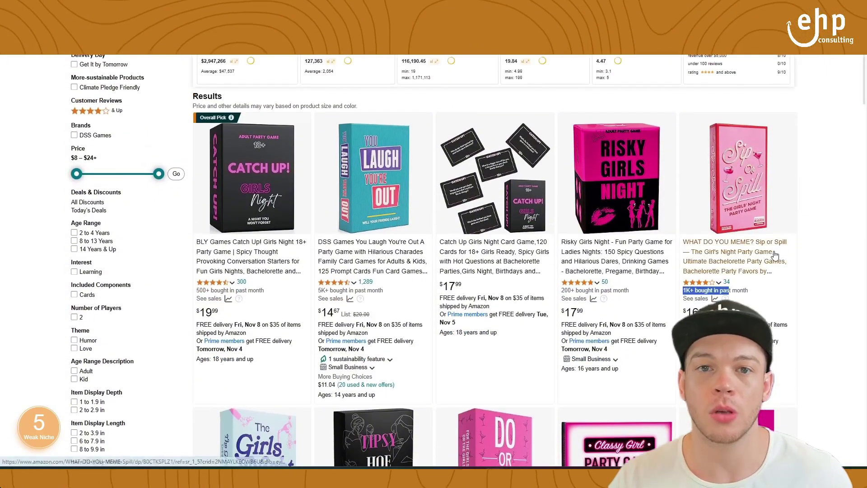
scroll(321, 206, down, 1)
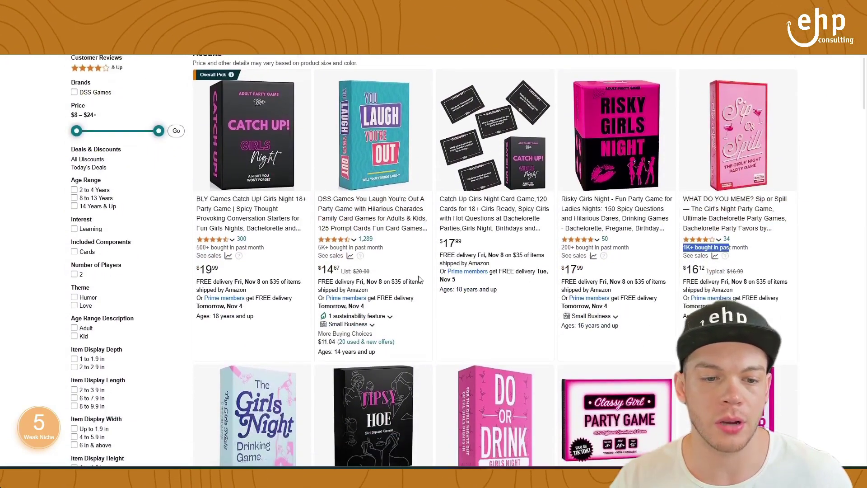
scroll(296, 270, down, 1)
scroll(307, 244, up, 1)
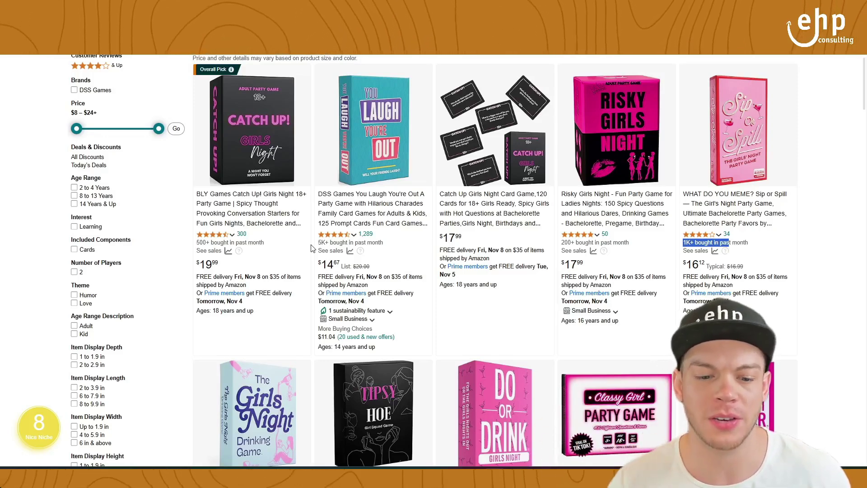
Step: Compare review counts with past-month purchases for the second row of games, including Do or Drink and Classy Girl
scroll(310, 248, down, 5)
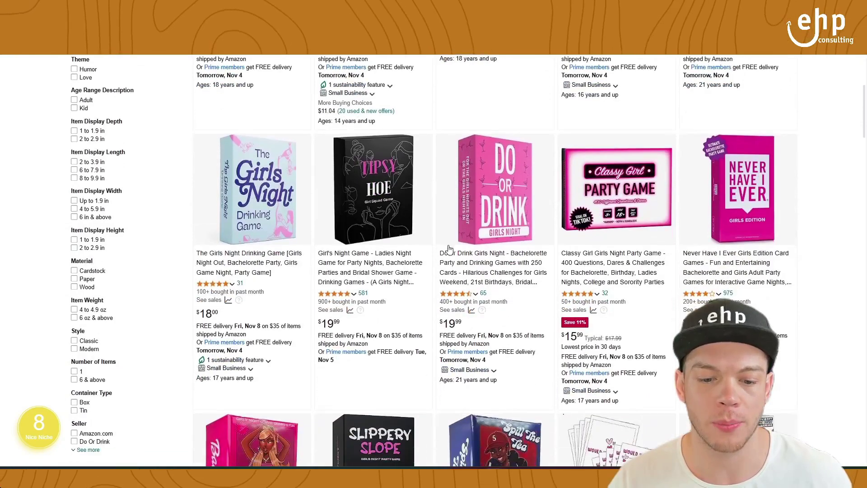
scroll(449, 248, down, 2)
scroll(430, 251, up, 1)
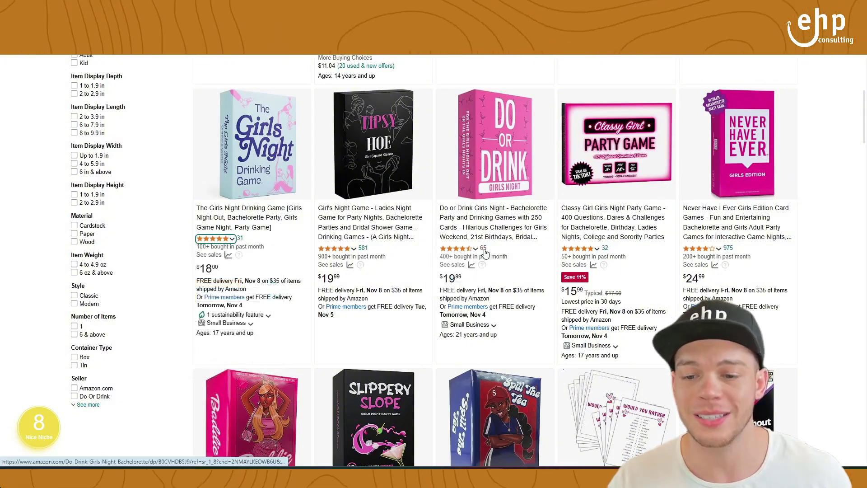
drag(441, 256, 494, 259)
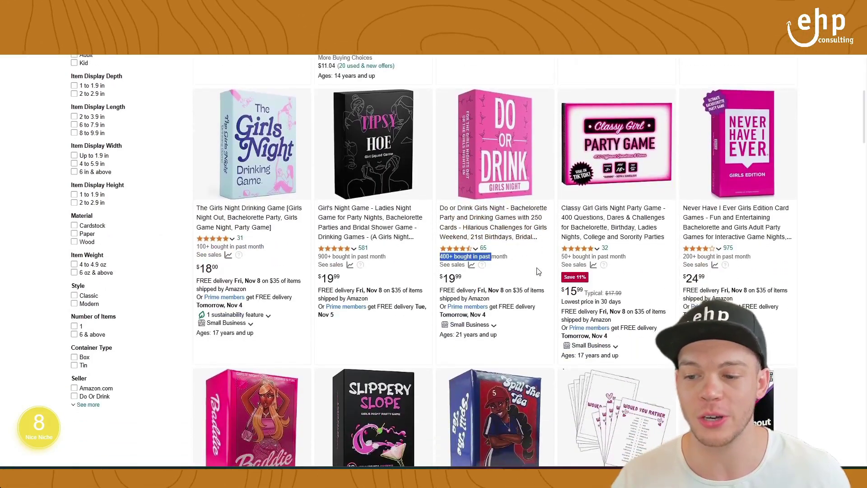
scroll(538, 271, up, 5)
scroll(559, 325, down, 5)
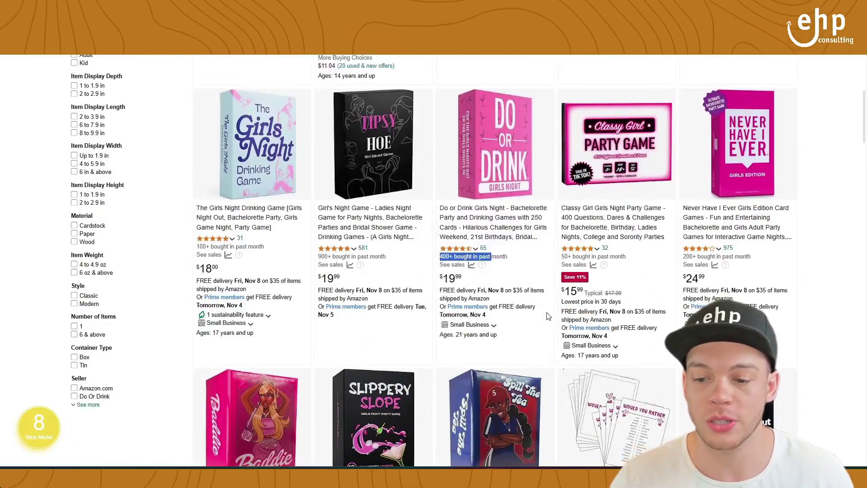
drag(562, 261, 640, 261)
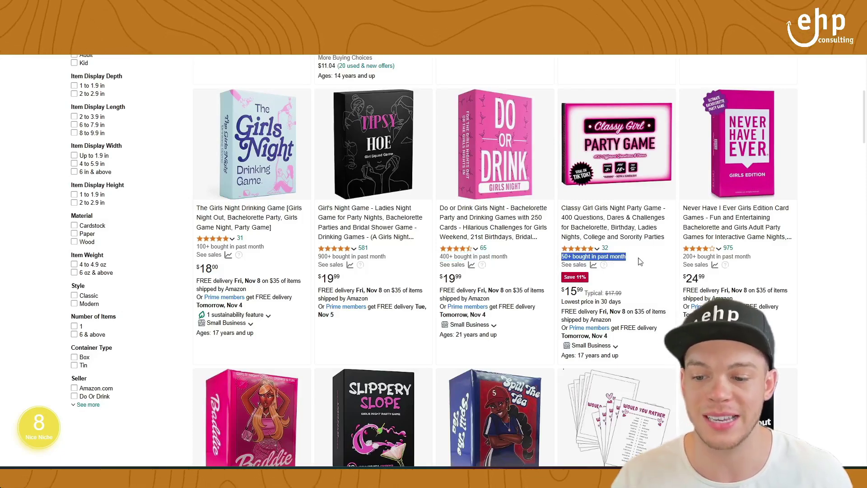
scroll(640, 261, down, 4)
scroll(677, 270, up, 6)
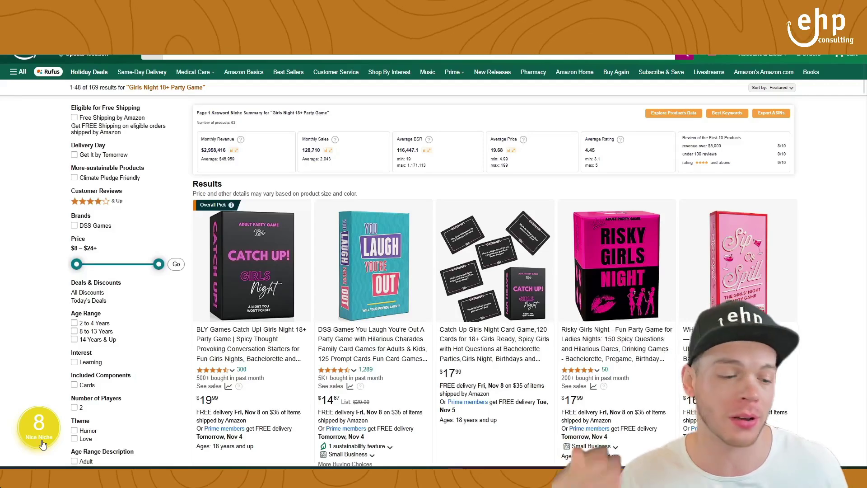
Step: Open the AMZScout product table for the niche and sort it by Product Score for PL, highest first
click(42, 445)
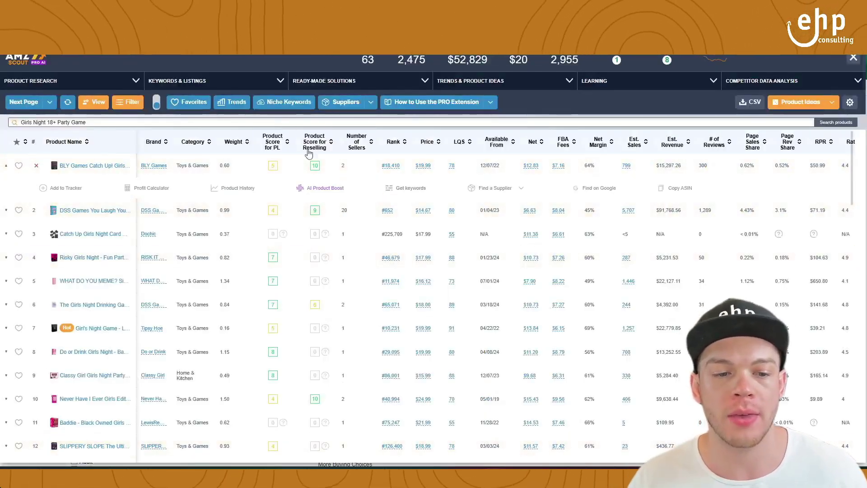
mouse_move(272, 154)
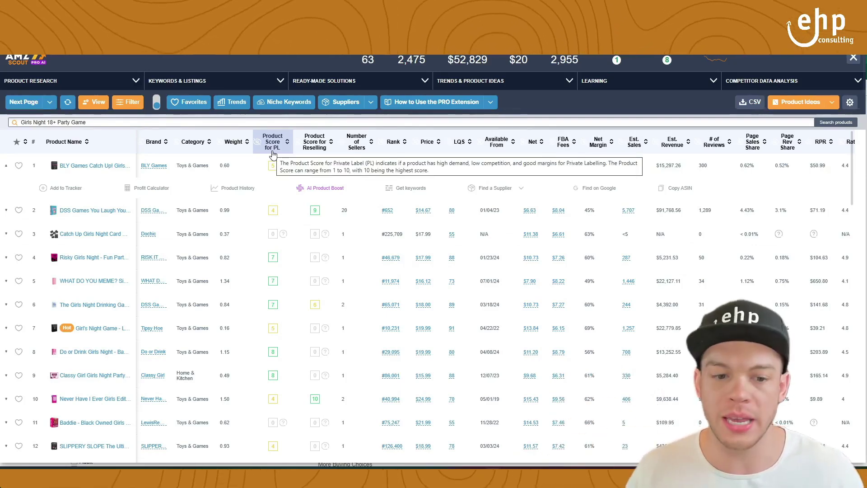
click(273, 144)
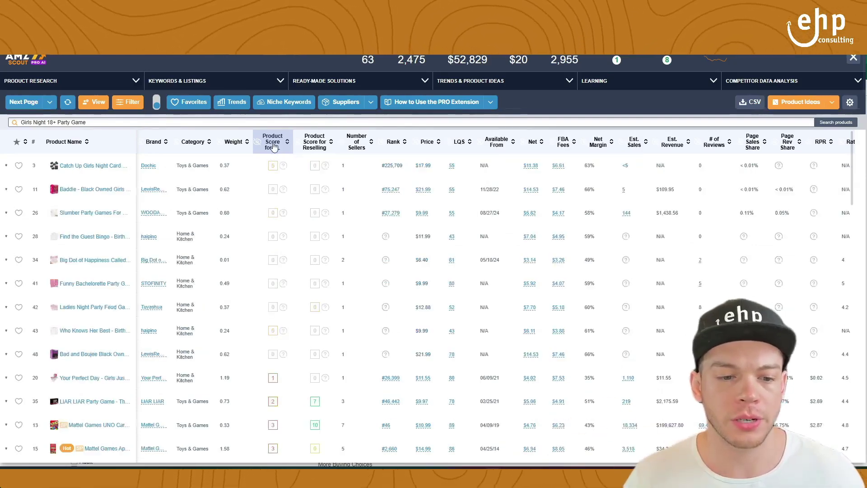
click(273, 144)
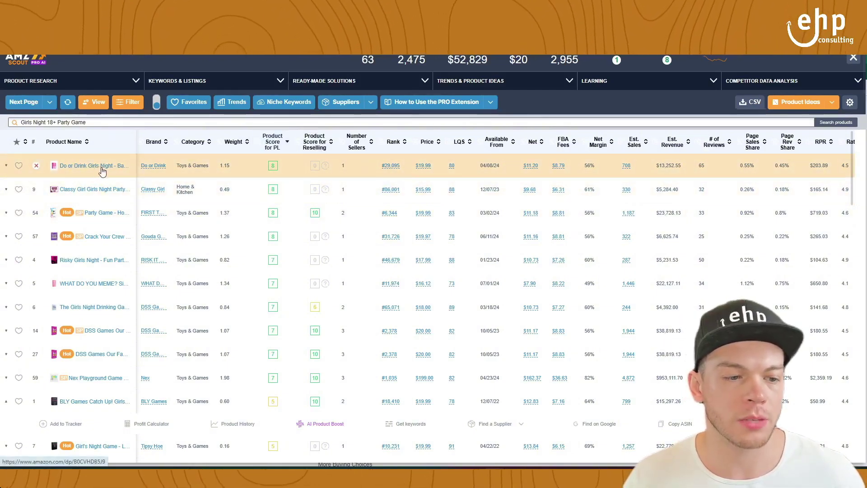
Step: Open the Do or Drink Girls Night listing from the product table and look over its product page
click(110, 168)
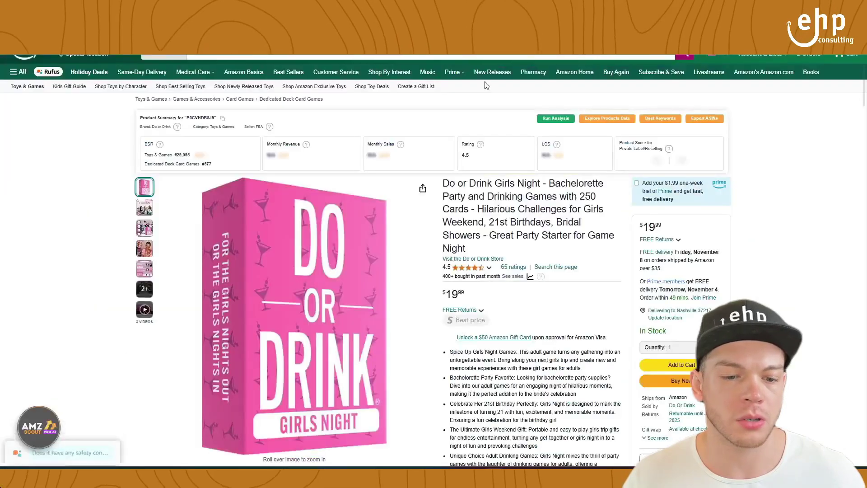
scroll(564, 216, down, 1)
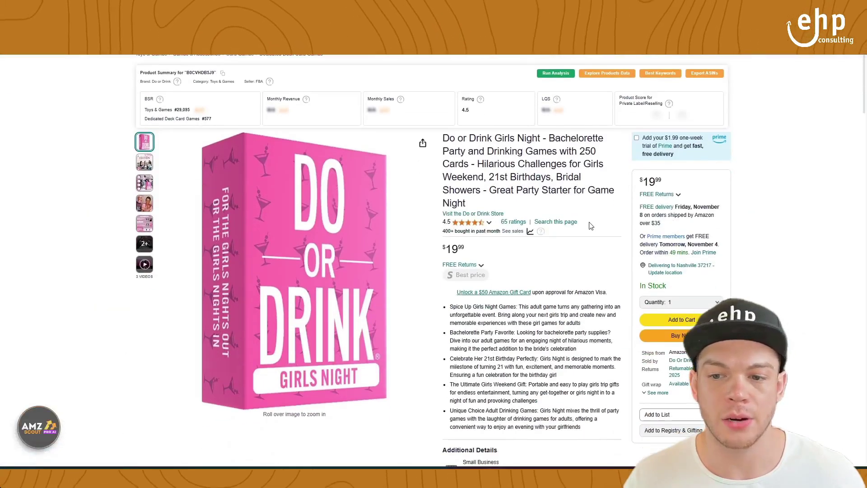
scroll(566, 223, up, 1)
scroll(566, 231, down, 3)
scroll(548, 130, up, 4)
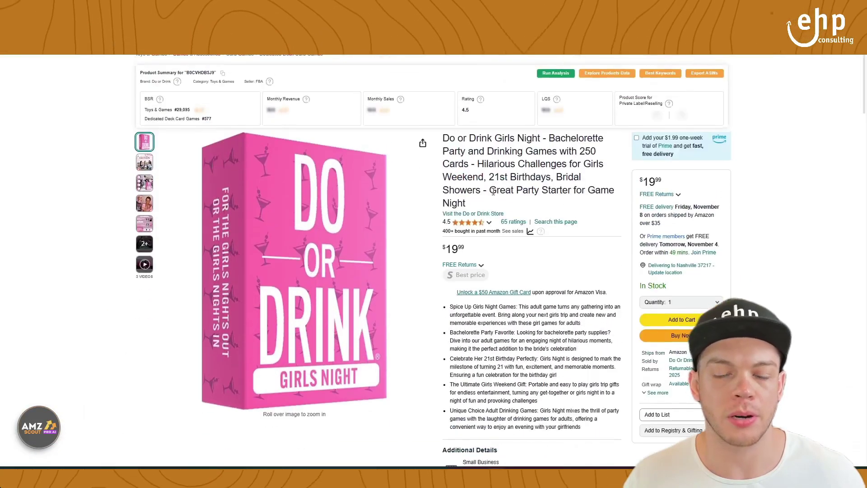
Step: Run the analysis on the Do or Drink listing and check its monthly revenue and number of ratings
click(555, 119)
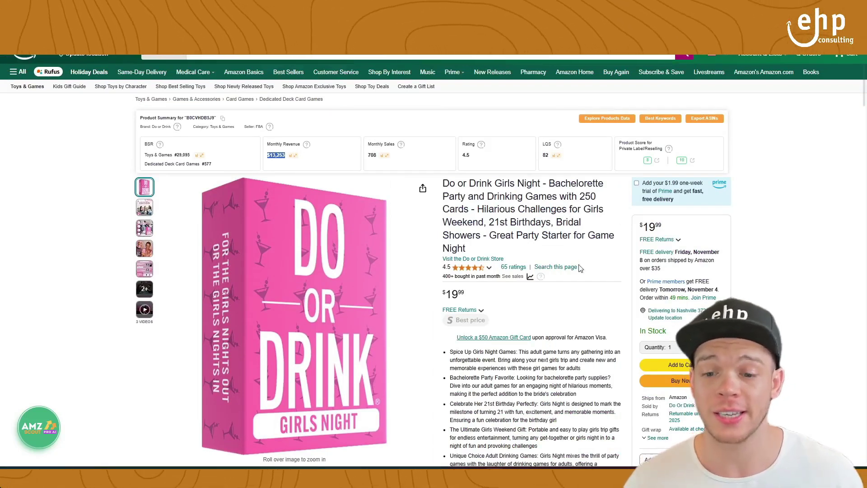
drag(499, 267, 528, 268)
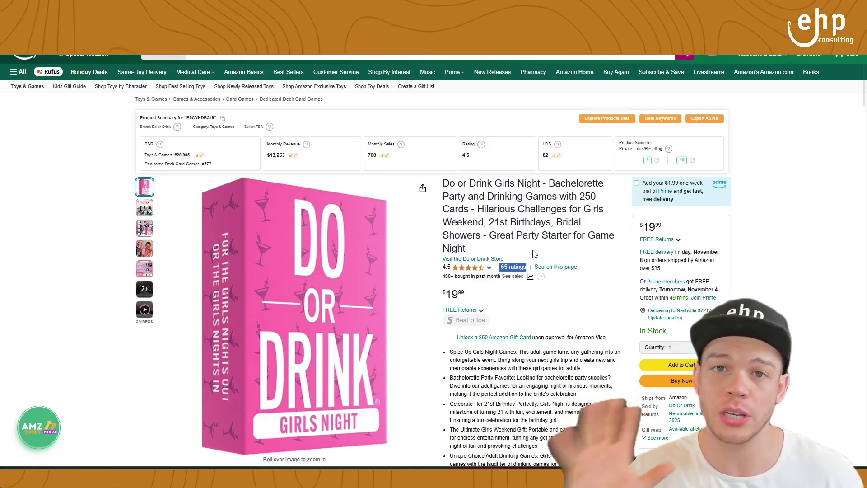
scroll(600, 222, down, 1)
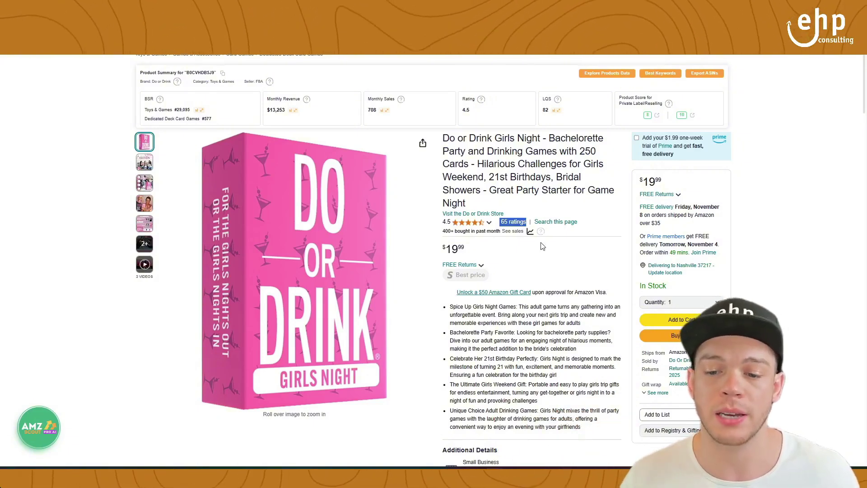
Step: Open the one-star customer reviews of the Do or Drink Girls Night listing and check whether any are written
click(512, 222)
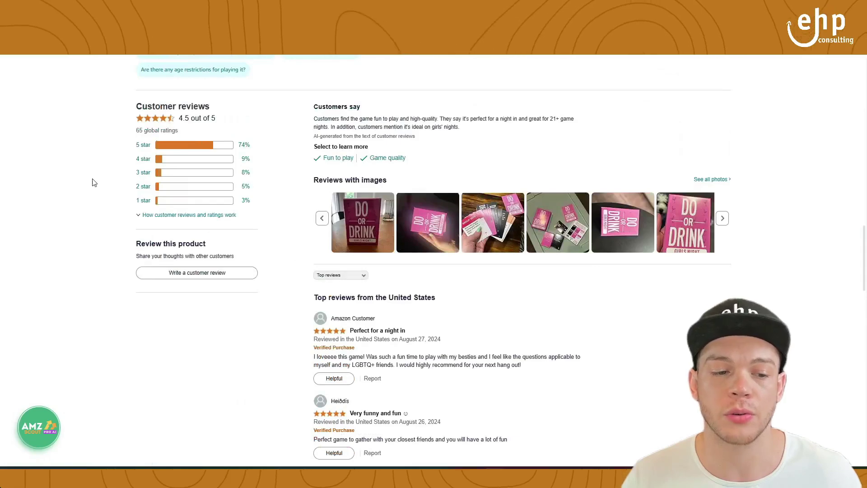
click(174, 200)
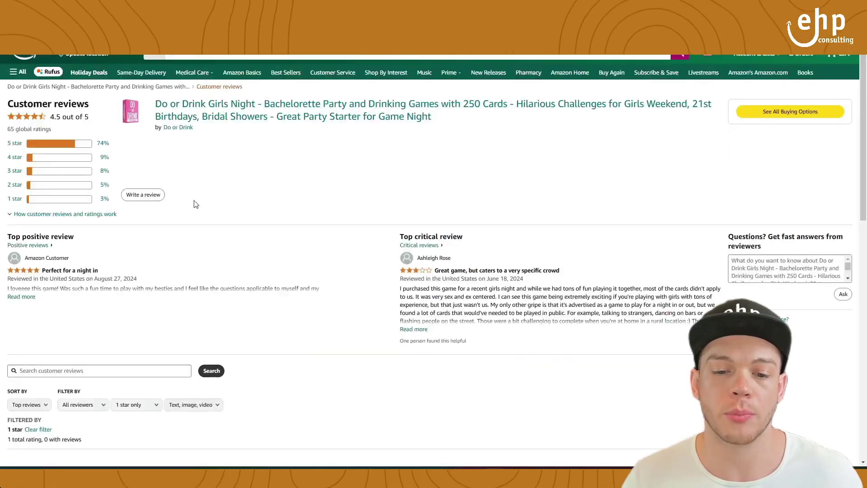
scroll(196, 204, down, 6)
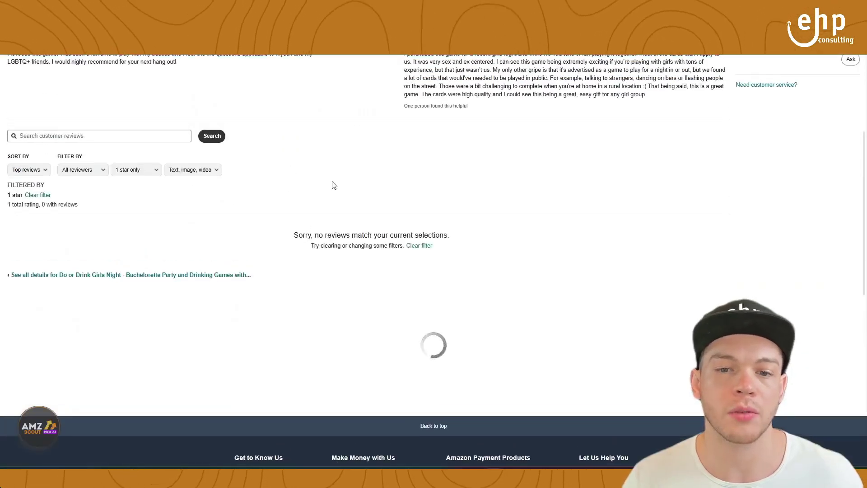
Step: Read the top critical review of Do or Drink Girls Night, note its date and return to the product page
drag(404, 189, 561, 218)
click(483, 177)
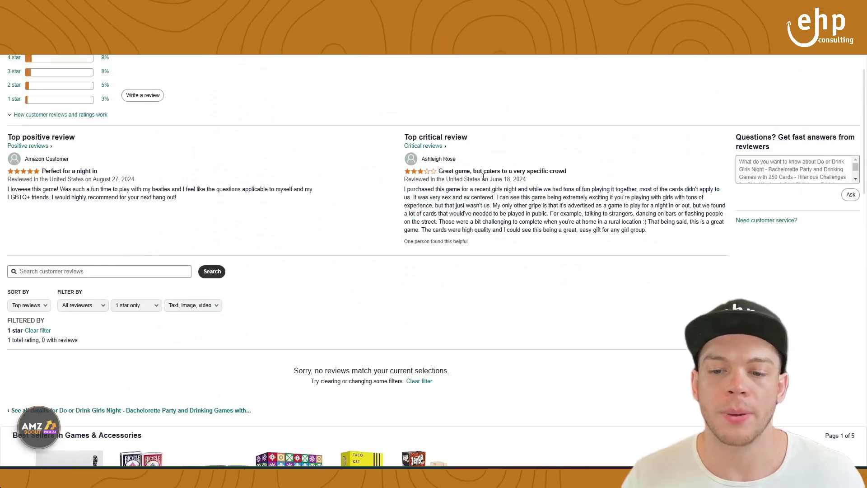
drag(499, 179, 404, 180)
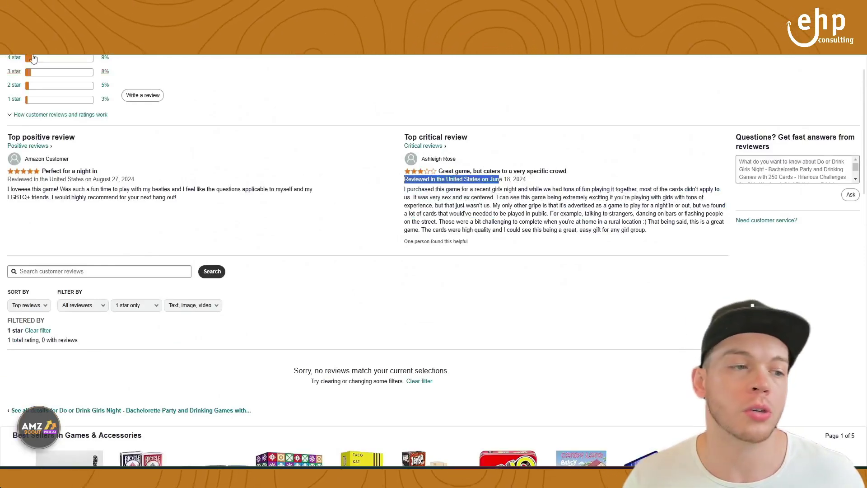
key(alt+Left)
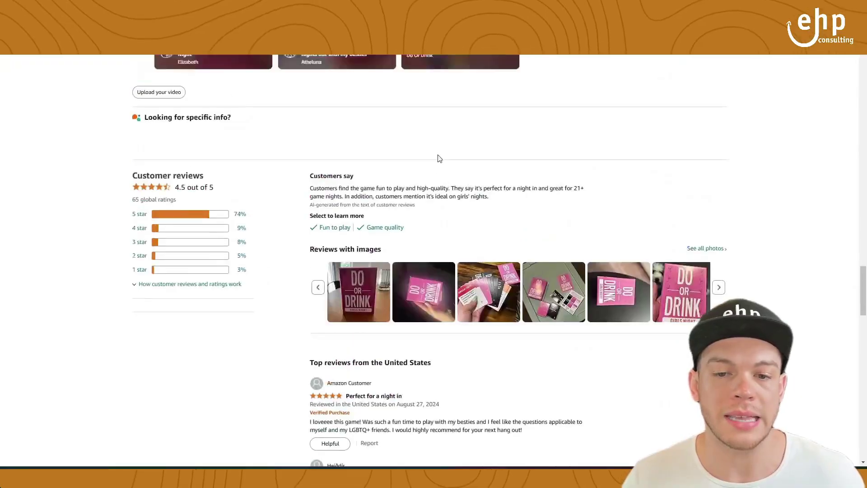
scroll(532, 187, up, 15)
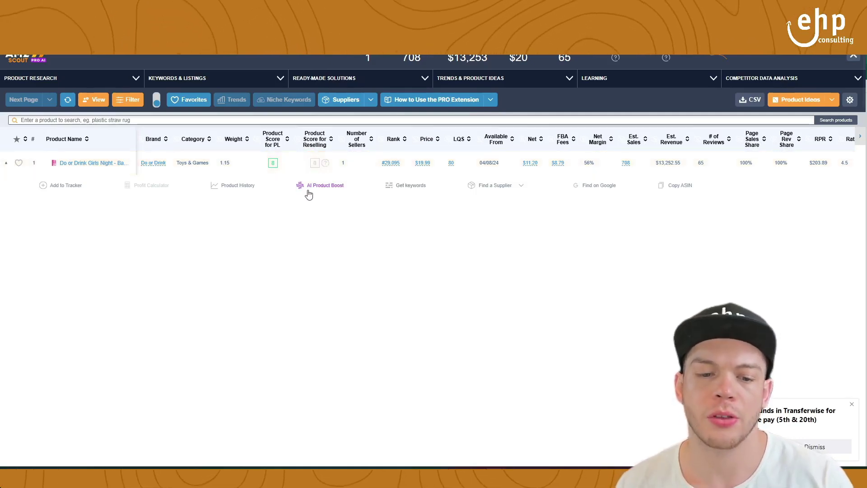
Step: Run AI Product Boost on the Do or Drink game and review its improvement tip and its strengths, weaknesses, opportunities and threats
click(332, 191)
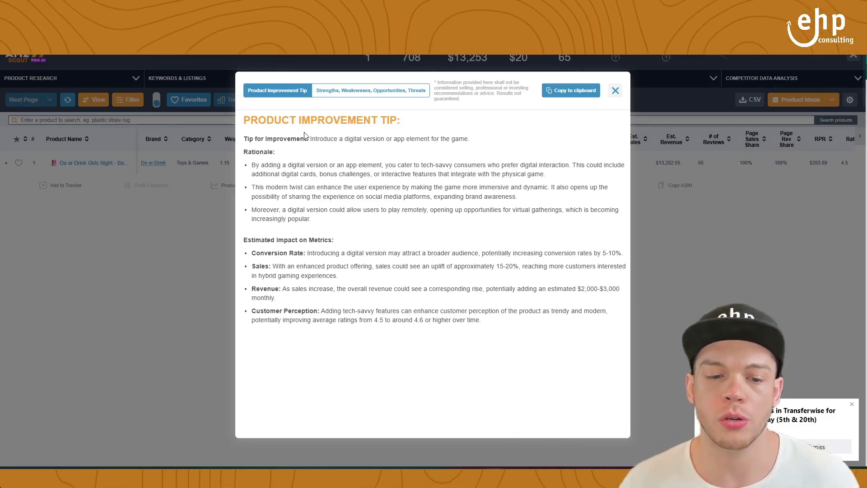
click(354, 98)
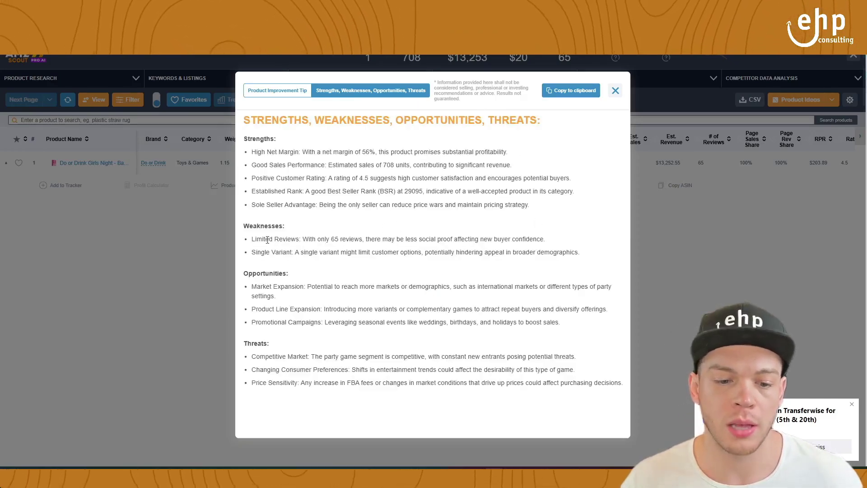
drag(256, 240, 536, 240)
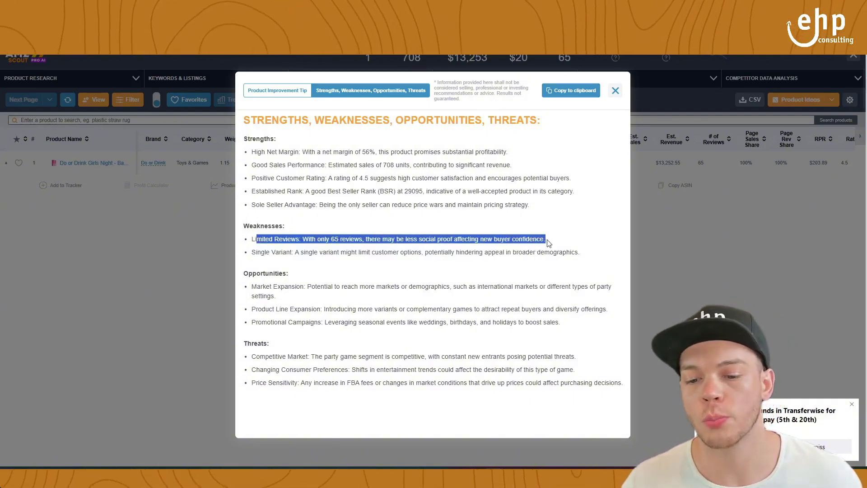
click(267, 288)
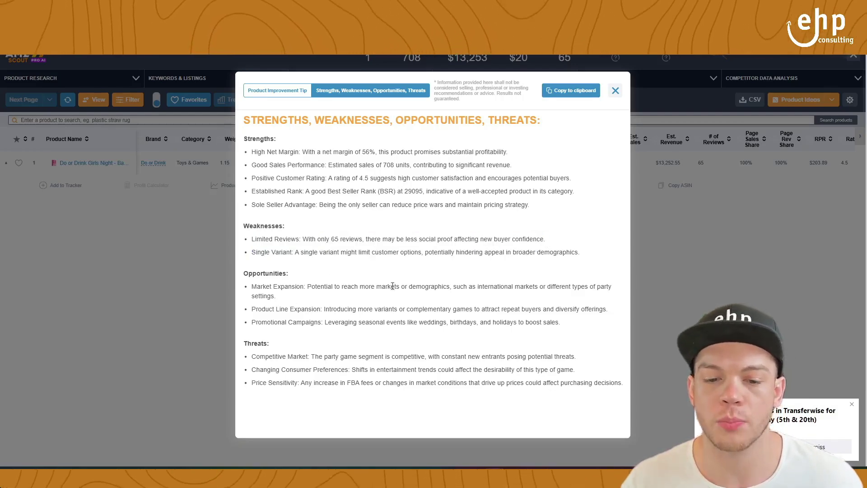
drag(282, 144, 511, 334)
click(513, 348)
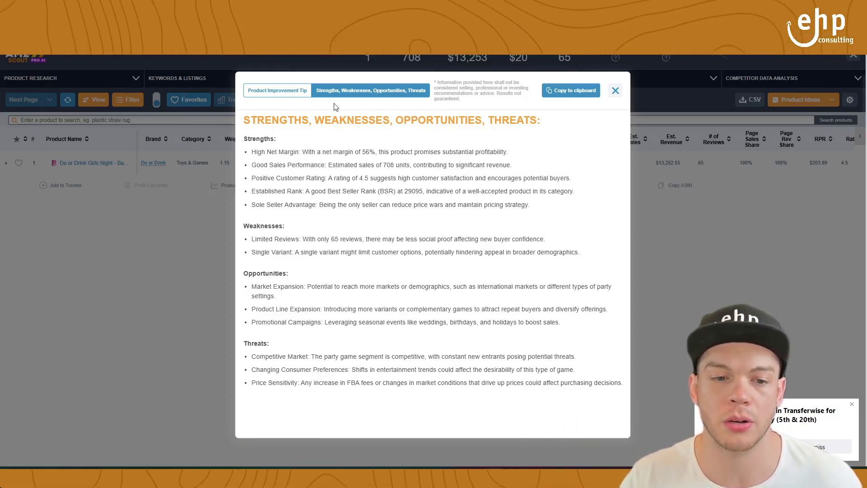
click(614, 91)
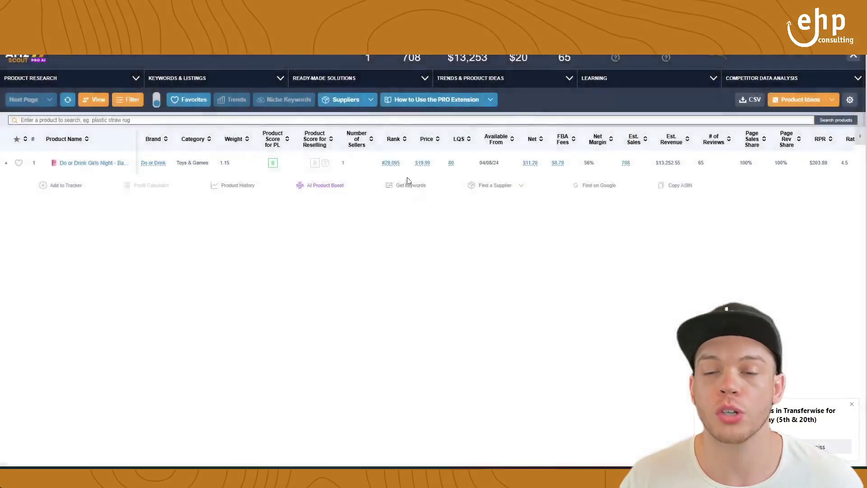
Step: Find suppliers for the Do or Drink game on Alibaba, hide the Rakuten cash-back offer and look over the unit prices
click(495, 192)
click(492, 211)
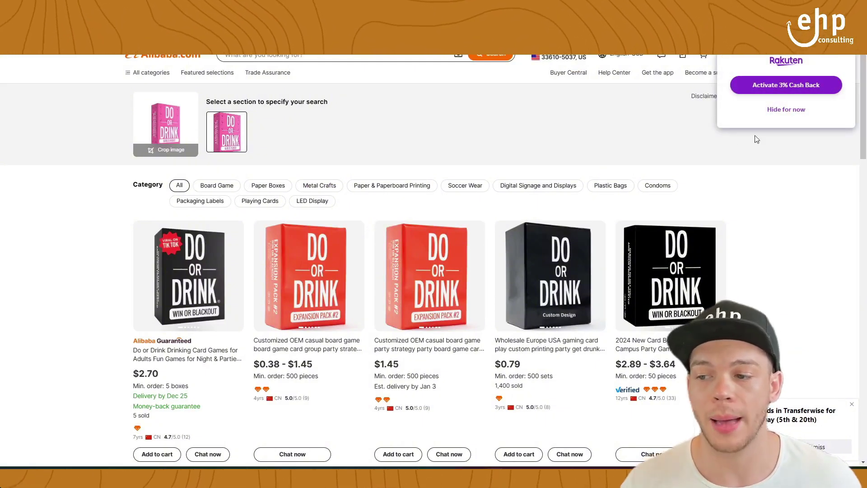
click(785, 109)
scroll(177, 244, down, 3)
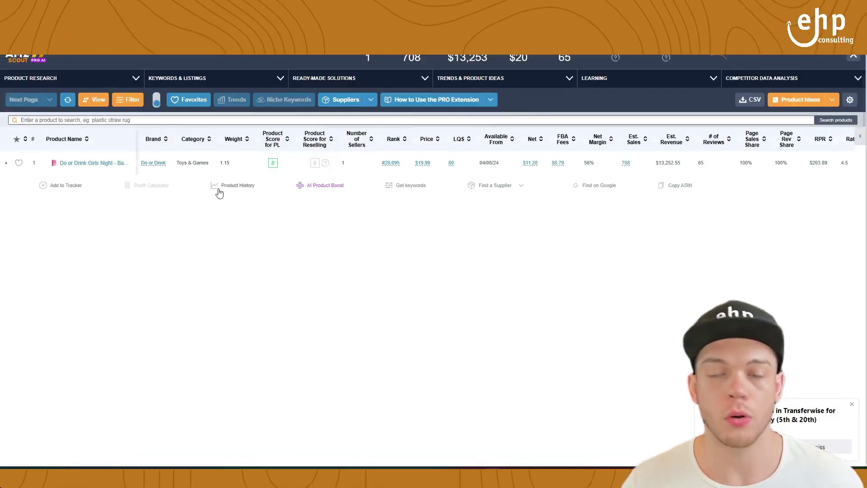
Step: Calculate the Do or Drink game's profit with a product cost of $5, checking profit per unit, net margin and fulfillment fee
click(151, 185)
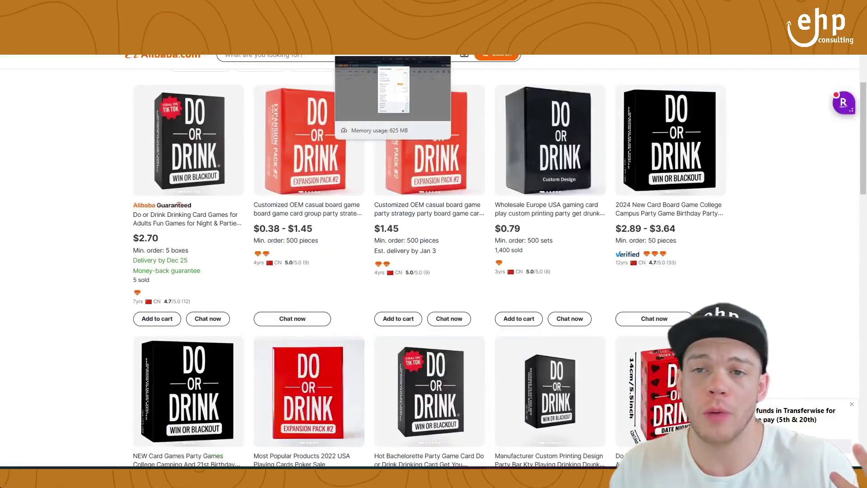
click(361, 9)
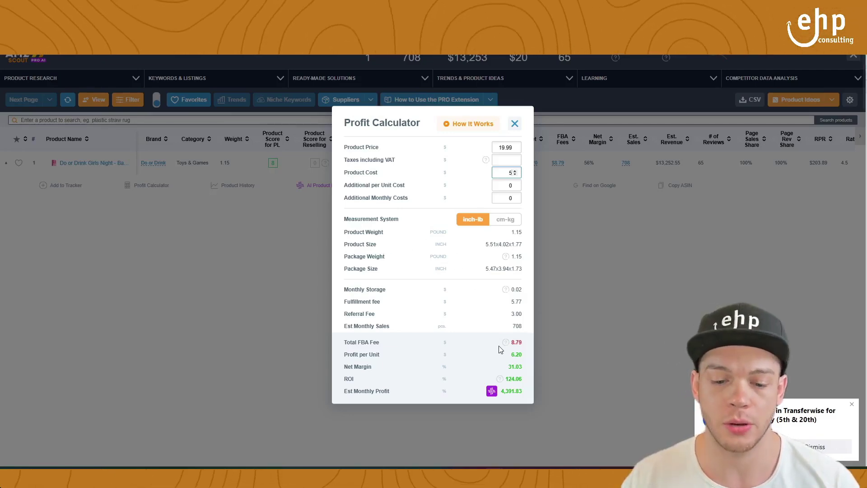
drag(353, 354, 515, 353)
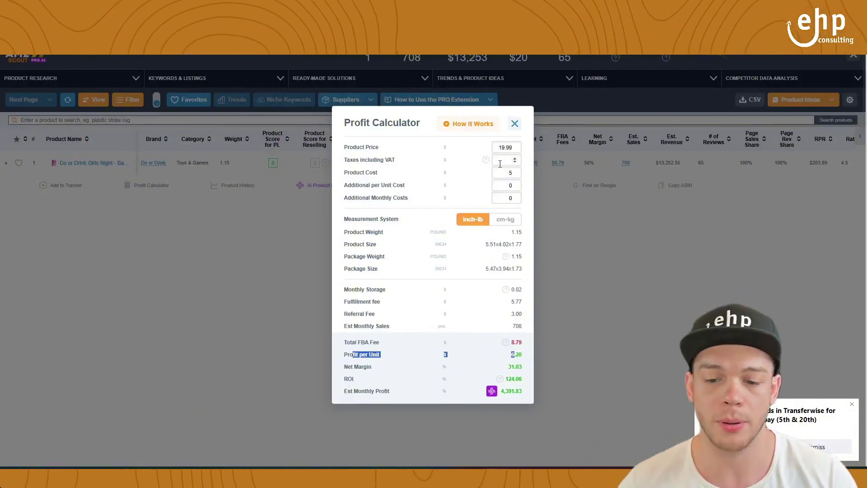
drag(505, 357, 521, 357)
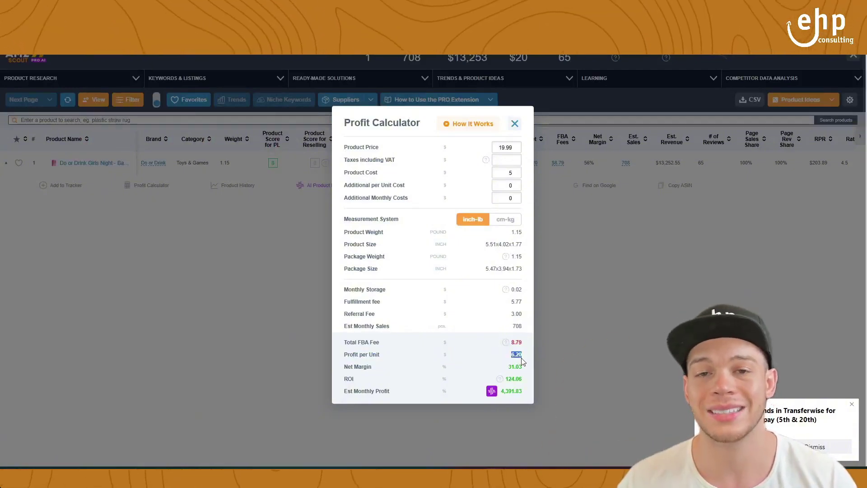
double_click(515, 369)
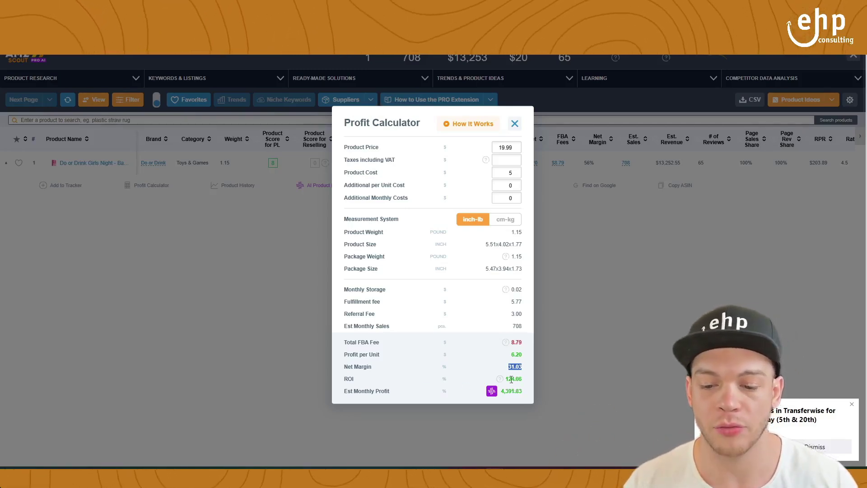
drag(514, 304, 531, 305)
click(535, 306)
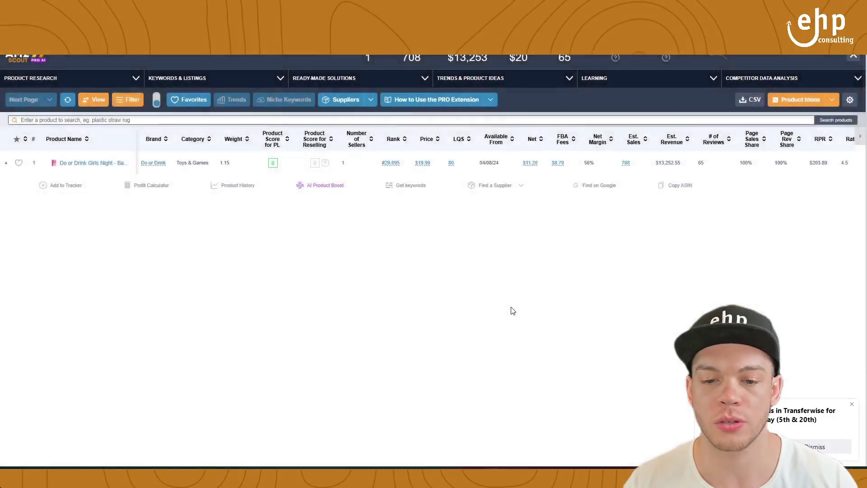
Step: Check the referral fee and estimated monthly profit in a fresh Profit Calculator, close it and open Product Ideas
click(164, 186)
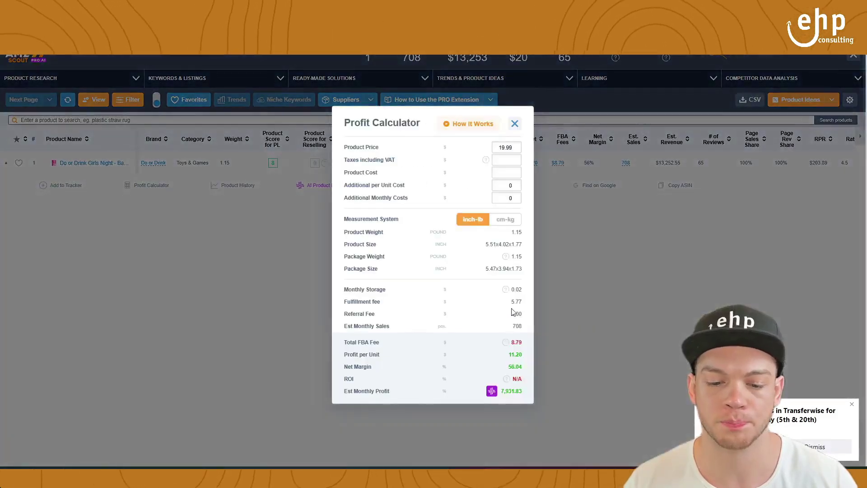
double_click(518, 314)
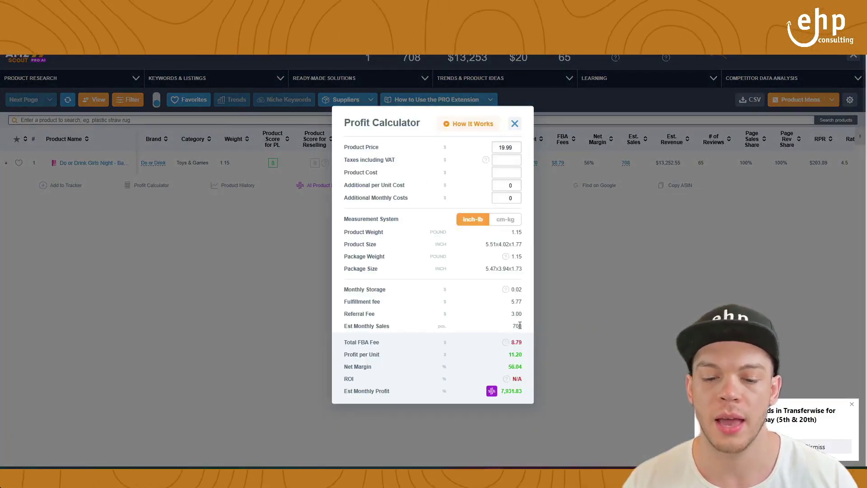
double_click(512, 392)
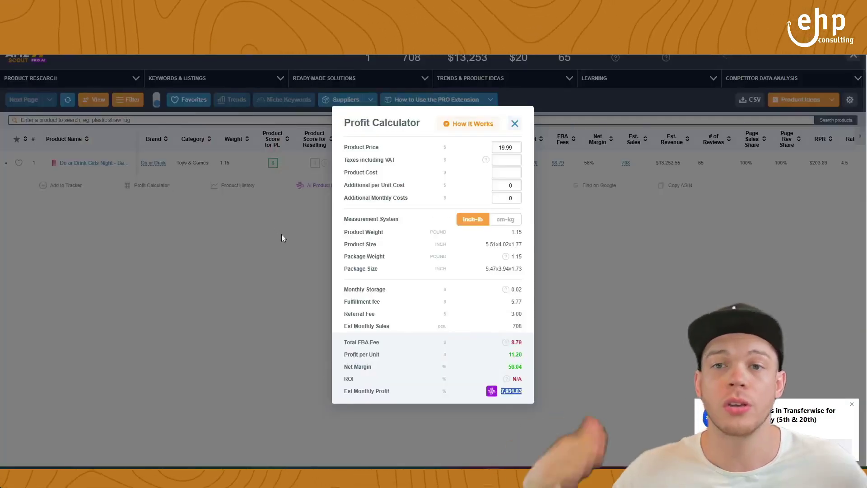
click(687, 137)
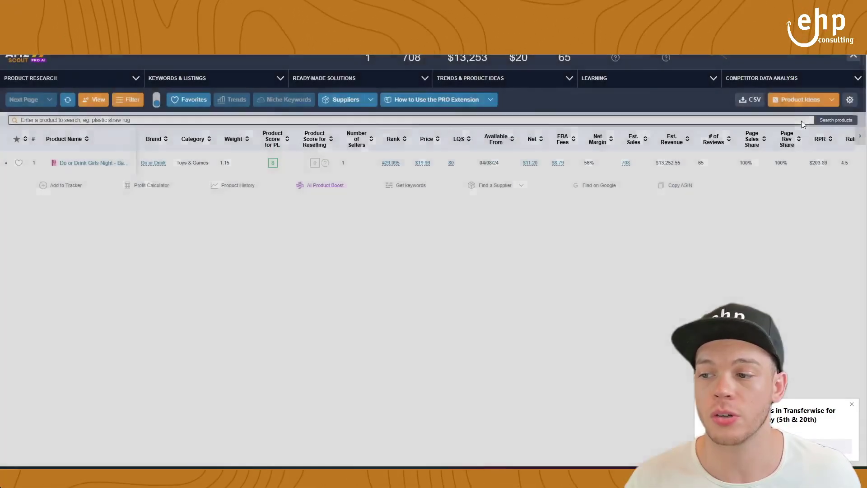
click(803, 99)
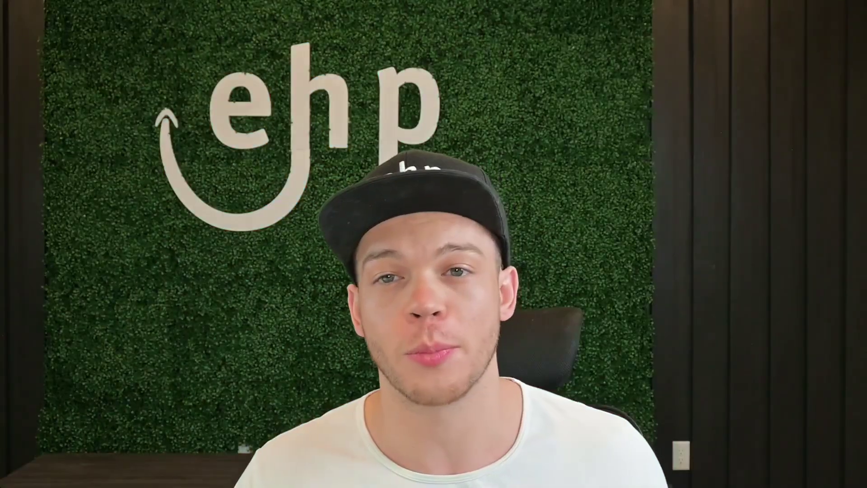